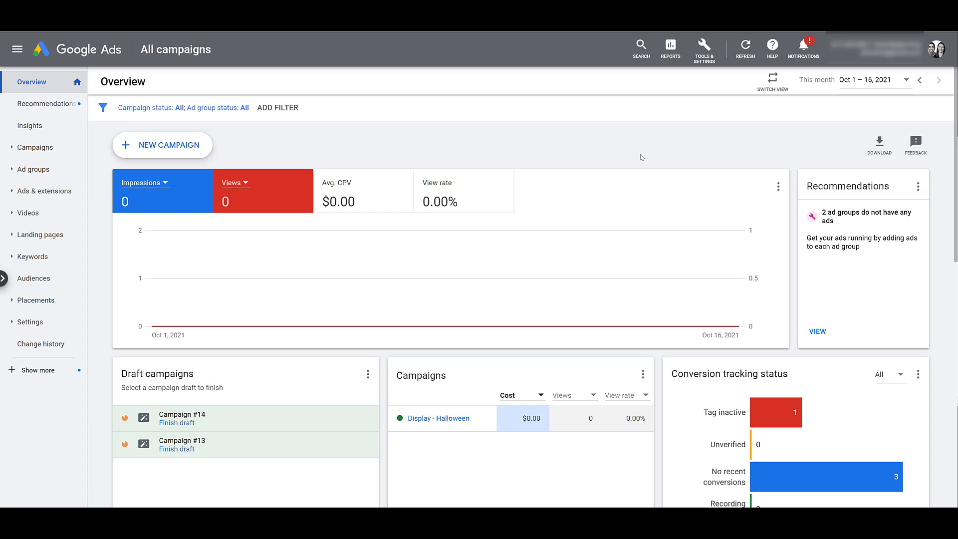
- Go to Audience manager under Tools & Settings and show its Custom segments list
left_click(704, 49)
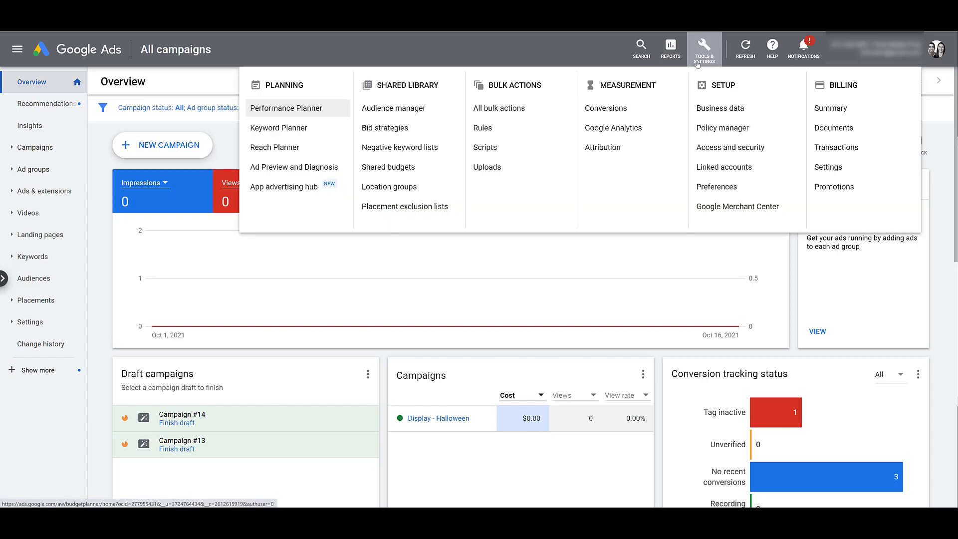
left_click(428, 111)
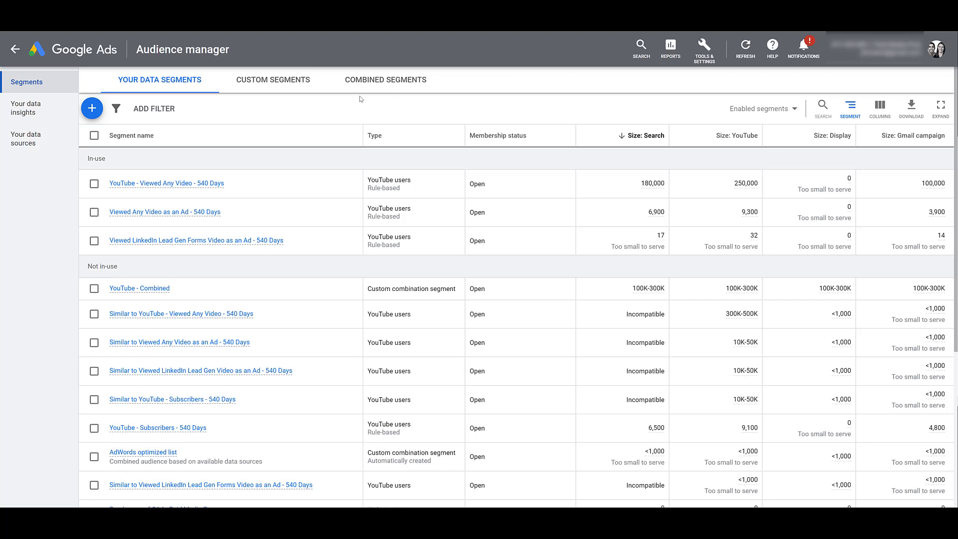
left_click(299, 86)
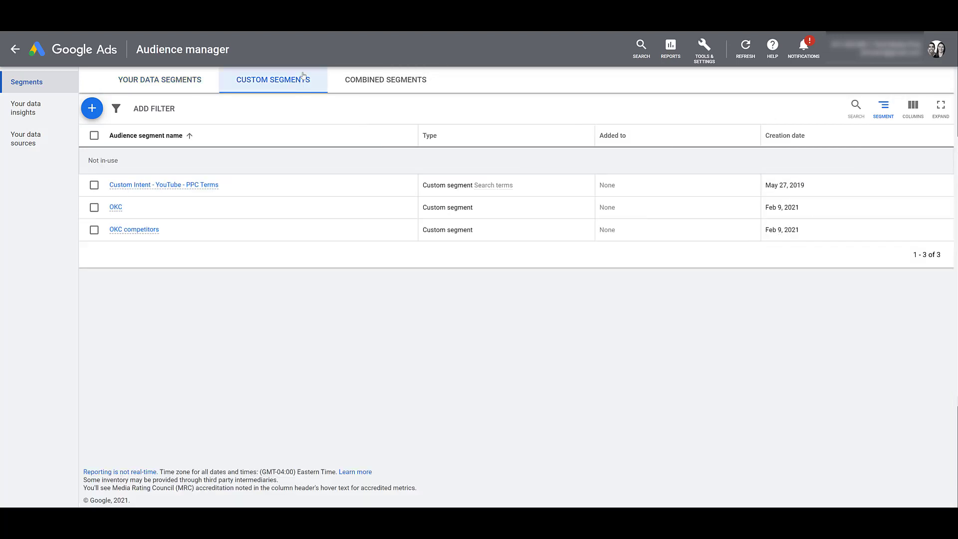
- Start a new custom audience segment targeting people who searched for specific terms on Google
left_click(92, 109)
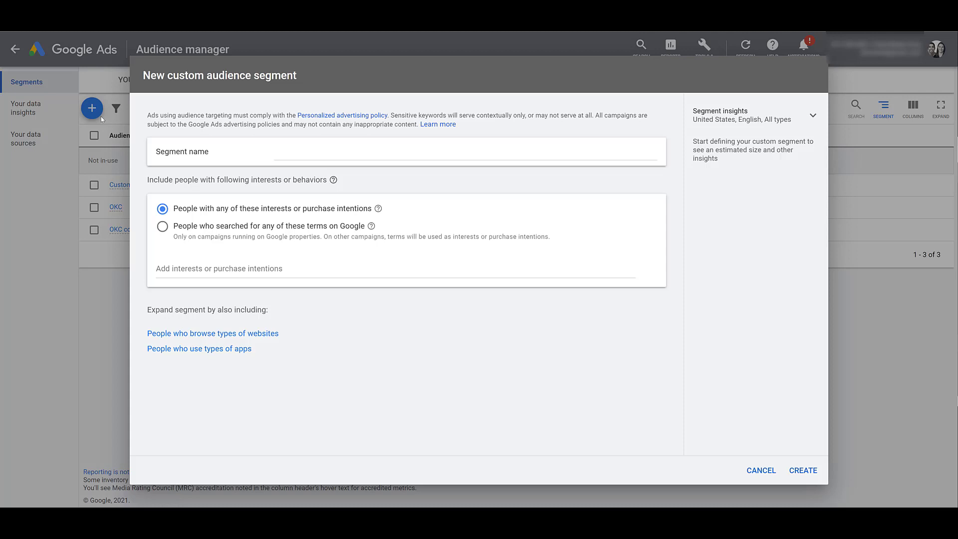
left_click(158, 240)
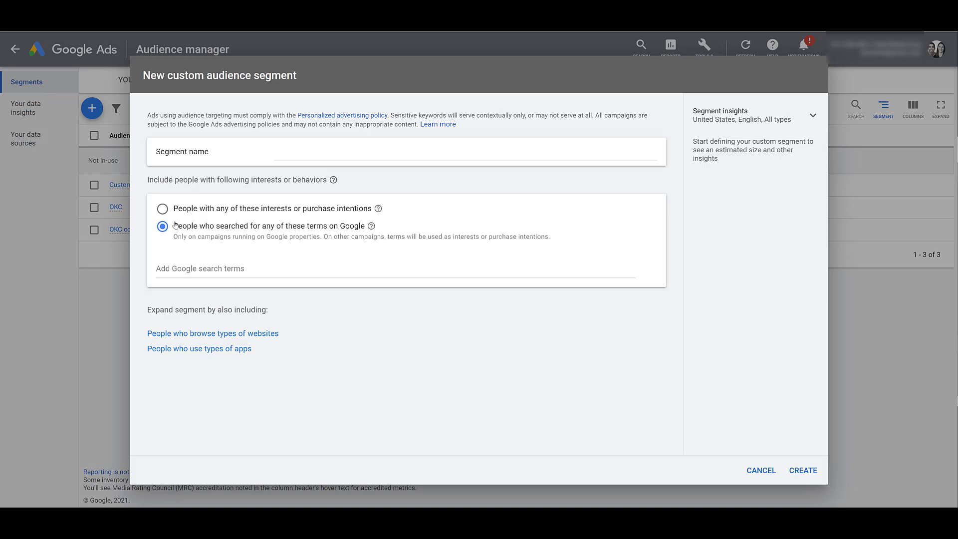
- Name the segment 'Custom Audience - Google Properties - Google Ads', paste the search terms, and create it
left_click(336, 151)
type("Custom Audience - Display - Google Ads")
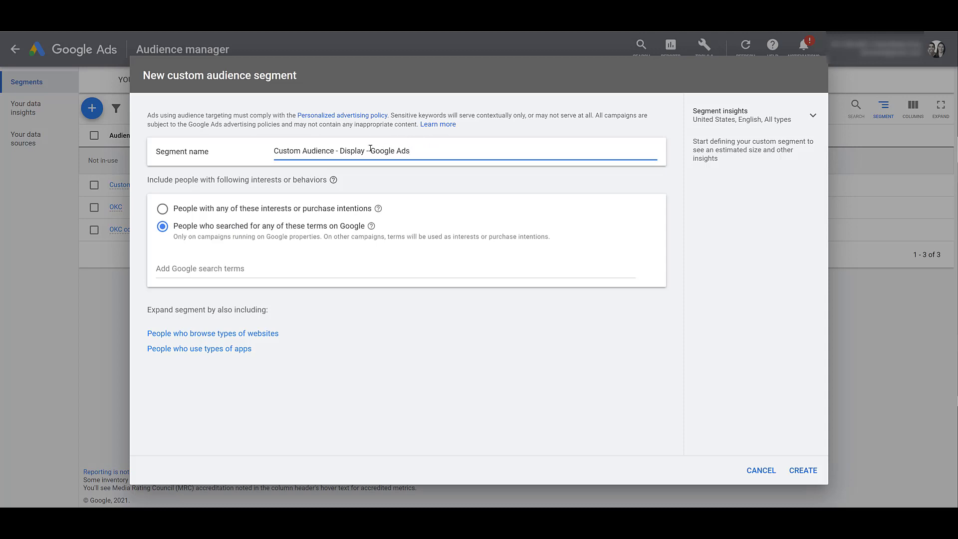
left_click_drag(366, 150, 339, 152)
type("Google Properties")
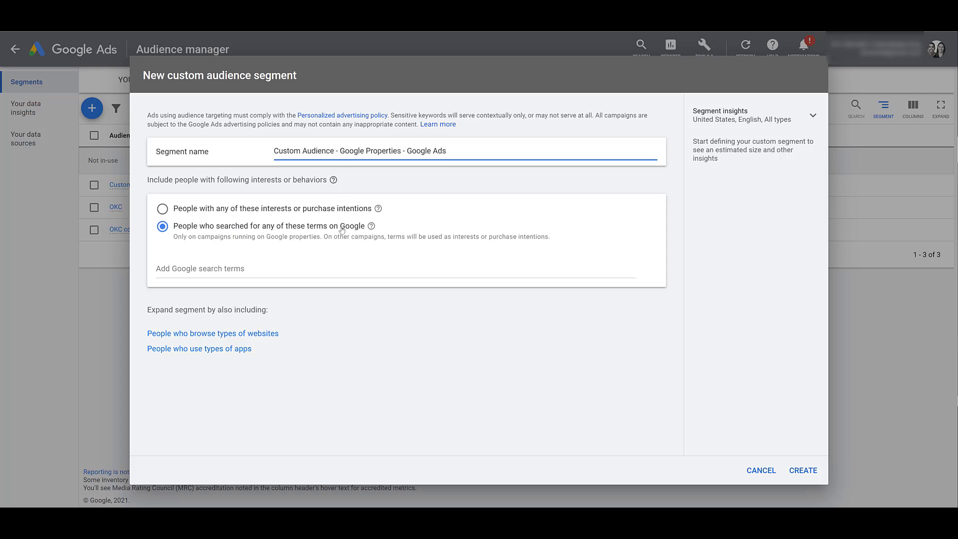
left_click(338, 270)
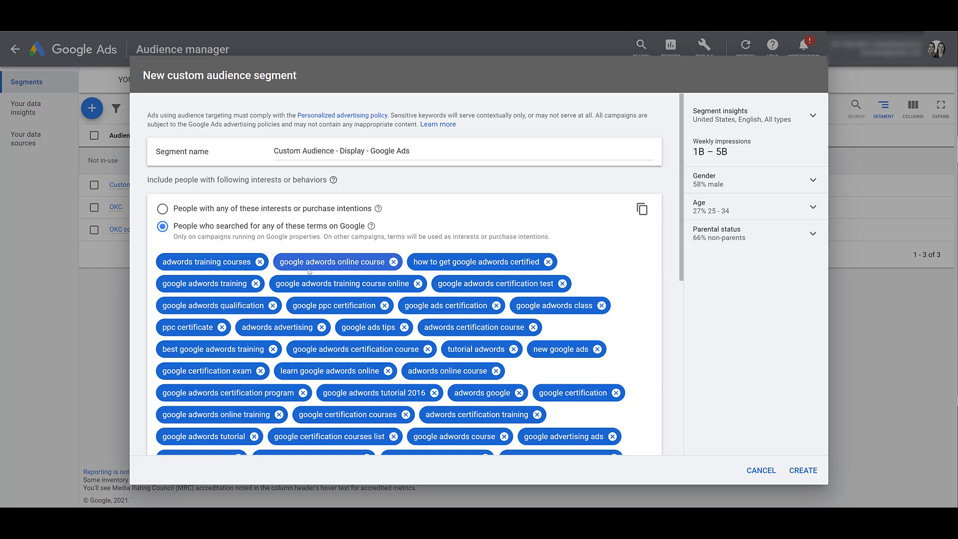
scroll(674, 396, "down", 7)
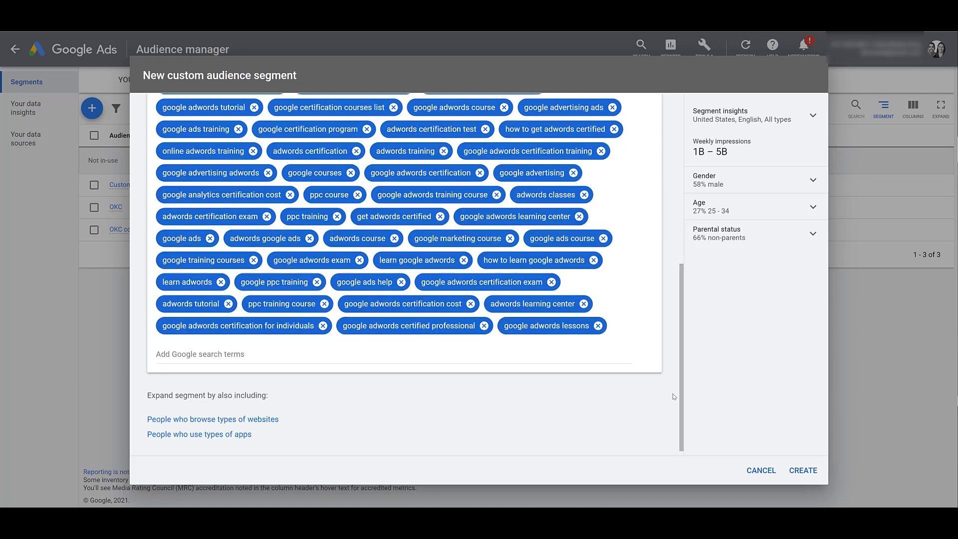
left_click(803, 469)
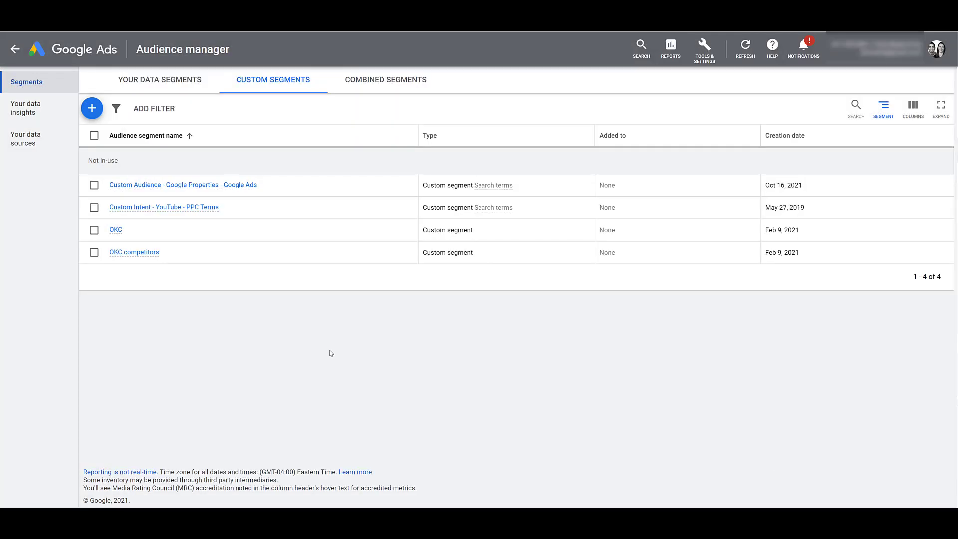
- Start another custom segment, paste in the Industry URLs name, and choose websites people browse
left_click(92, 108)
left_click(341, 154)
type("Custom Audience - Display - Industry URLs")
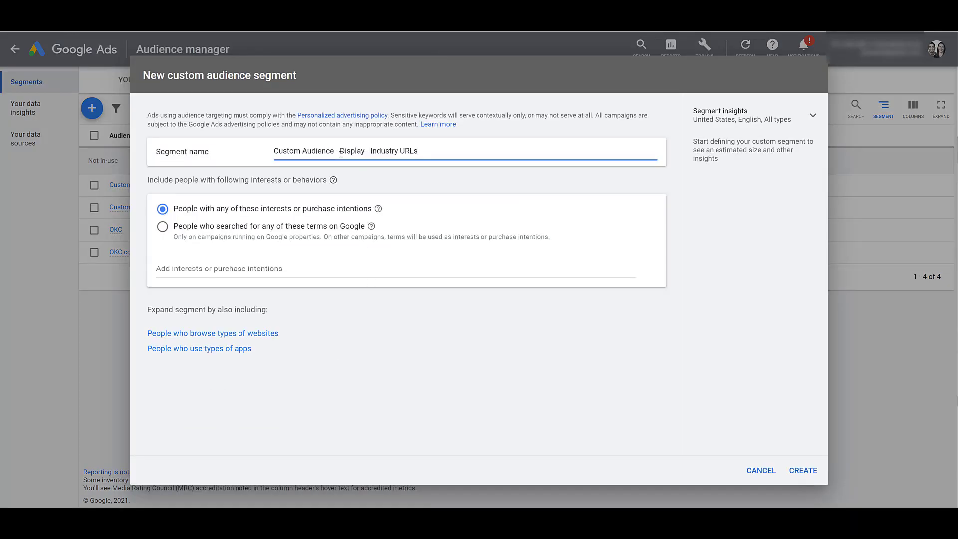
left_click(258, 335)
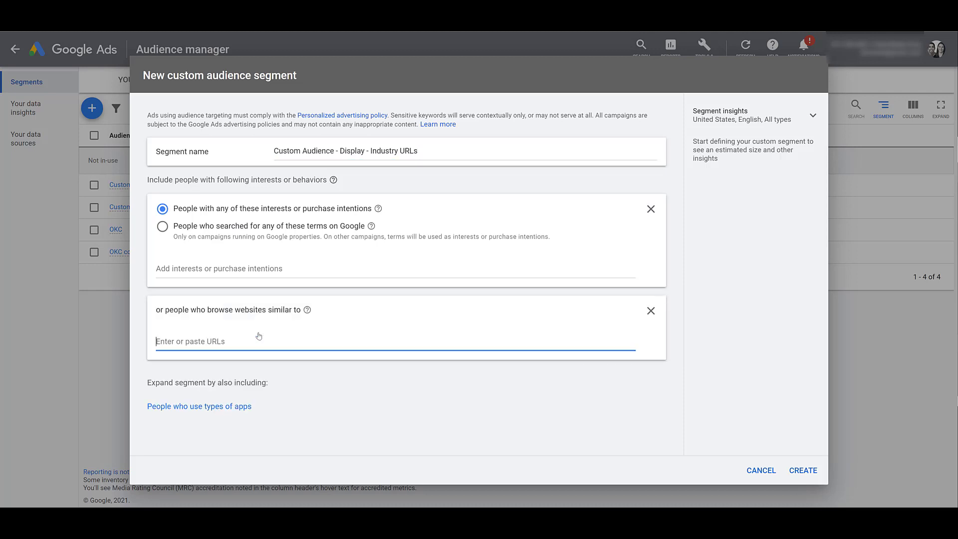
- Add searchengineland.com, ppchero.com, searchenginejournal.com, searchenginewatch.com, wordstream.com and socialmediaexaminer.com as websites
type("searchengineland.com")
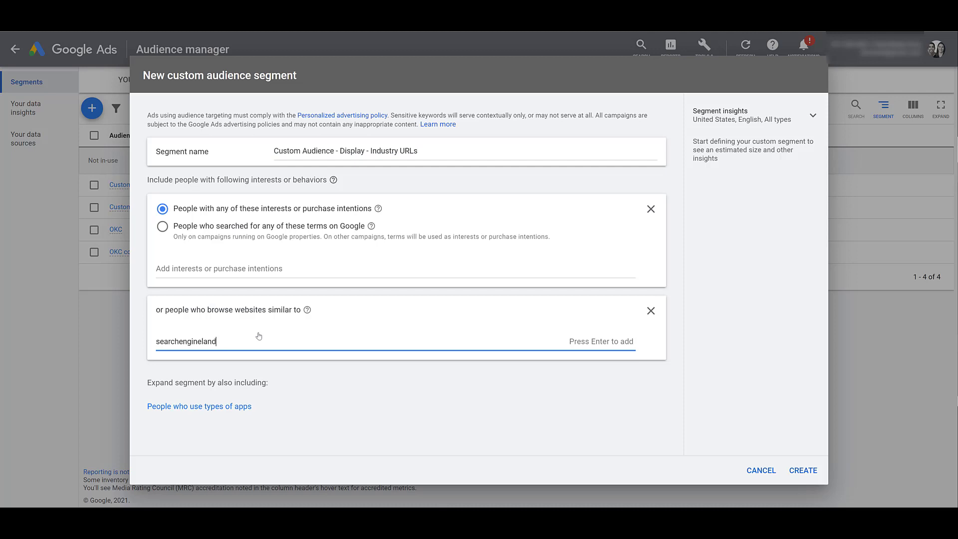
key("Return")
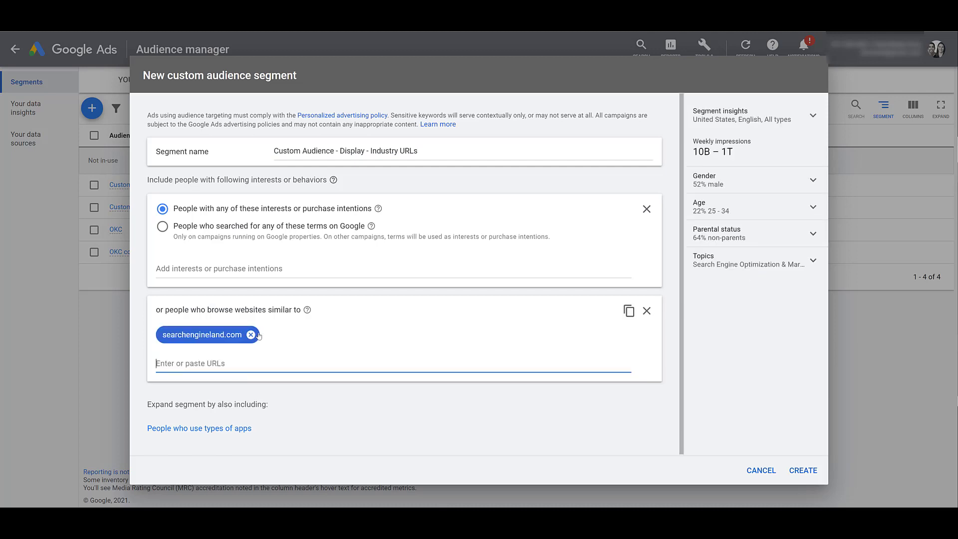
type("ppchero.com")
key("Return")
type("search")
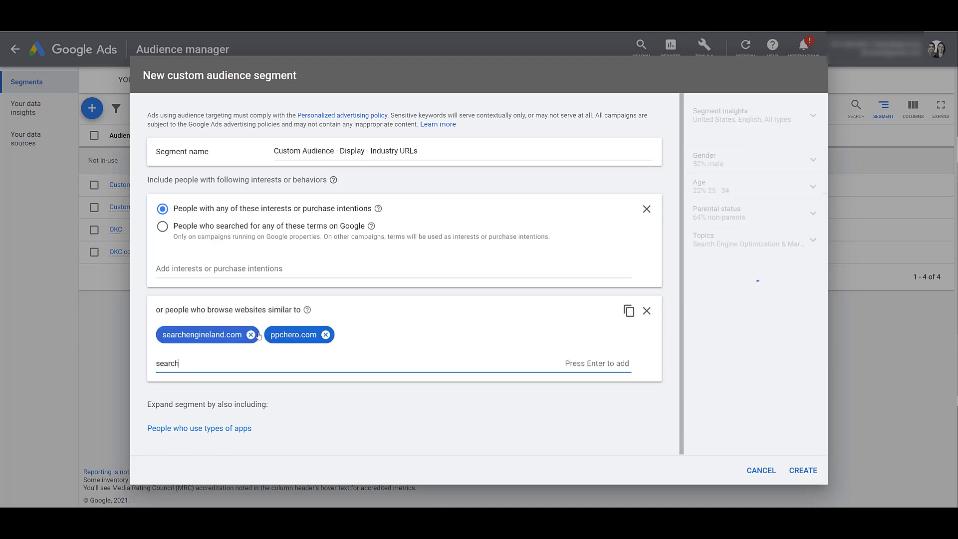
type("enginelournal.com")
key("Return")
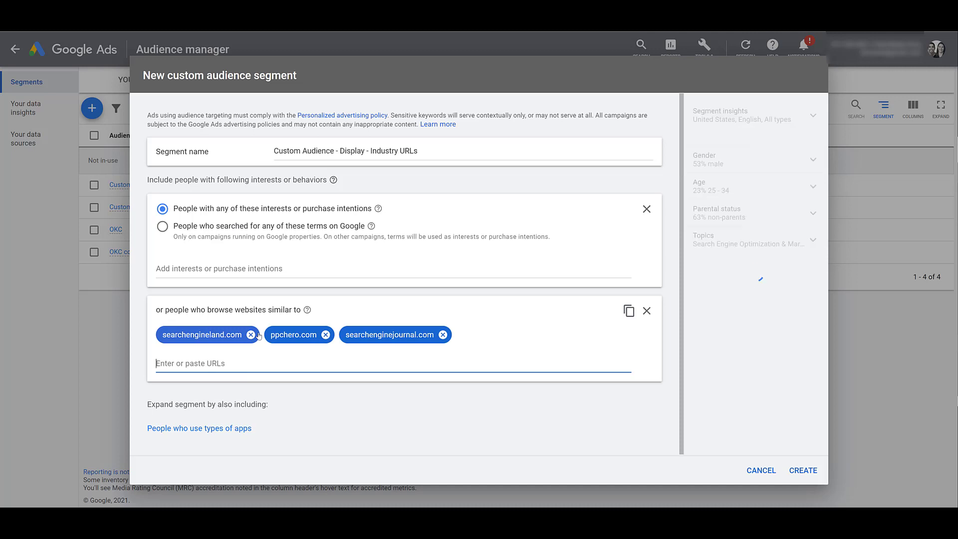
type("searchenginewatch.com")
key("Return")
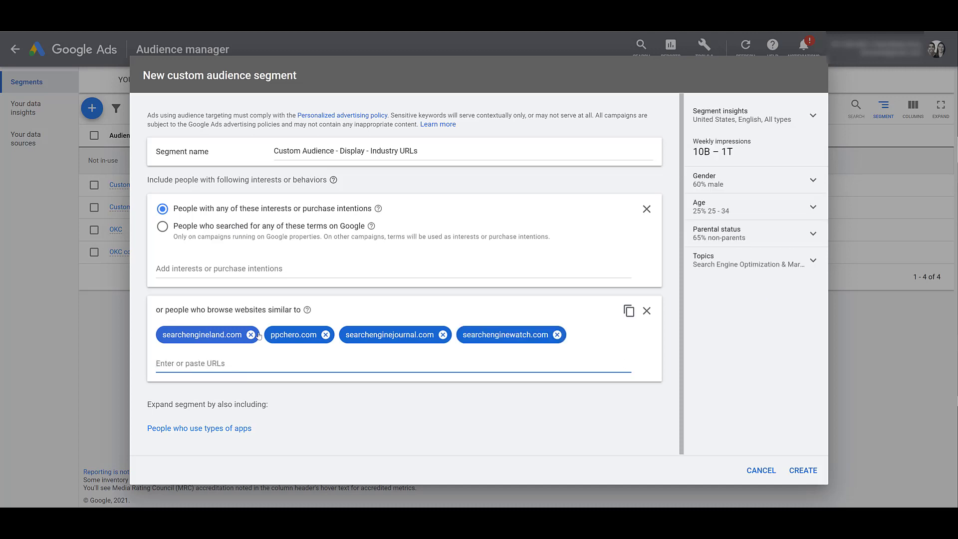
type("wordstream.com")
key("Return")
type("socialmedia")
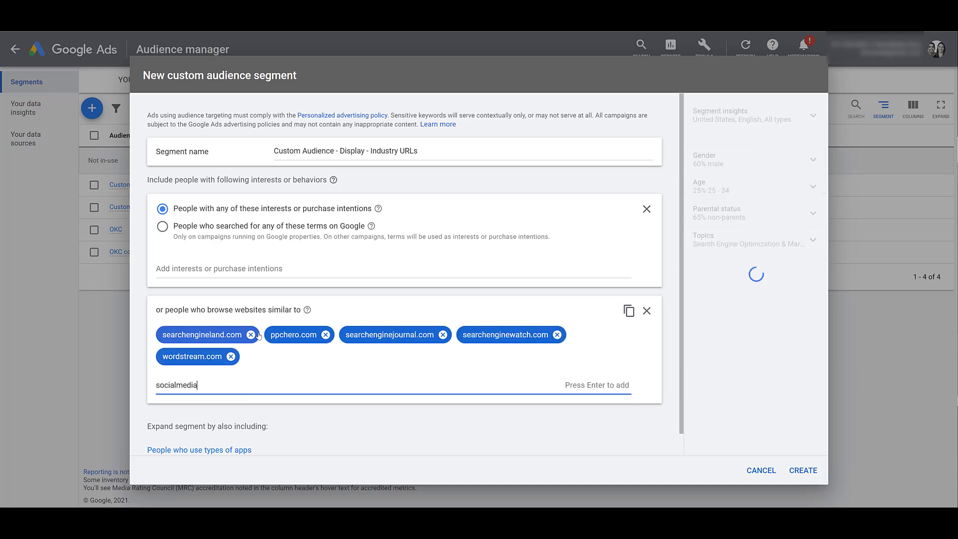
type("examiner.com")
key("Return")
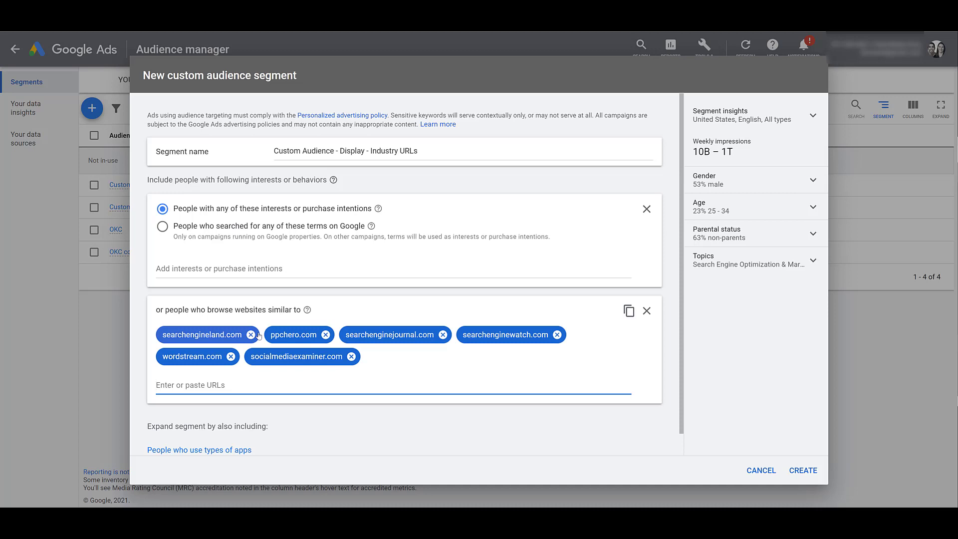
left_click(810, 472)
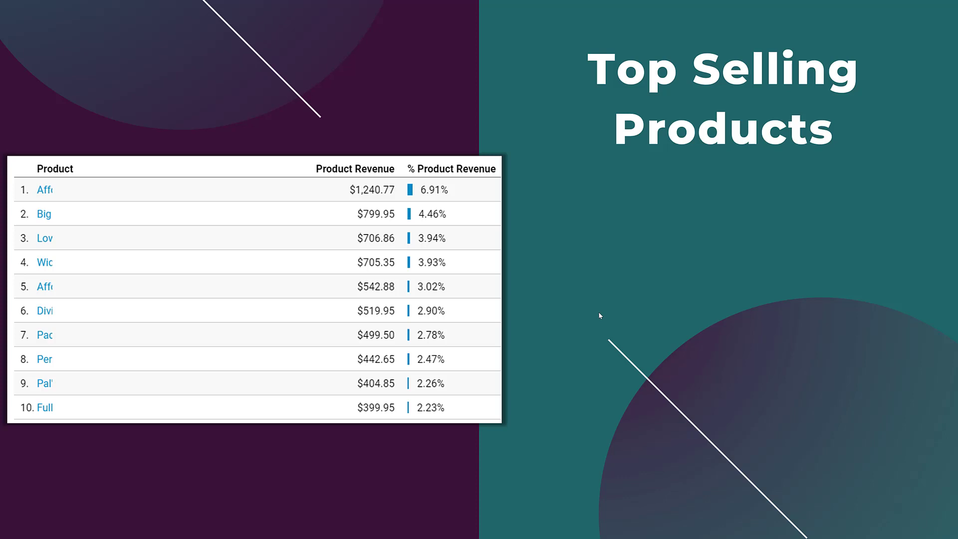
- Advance the slideshow one slide to Site Search Queries
key("Right")
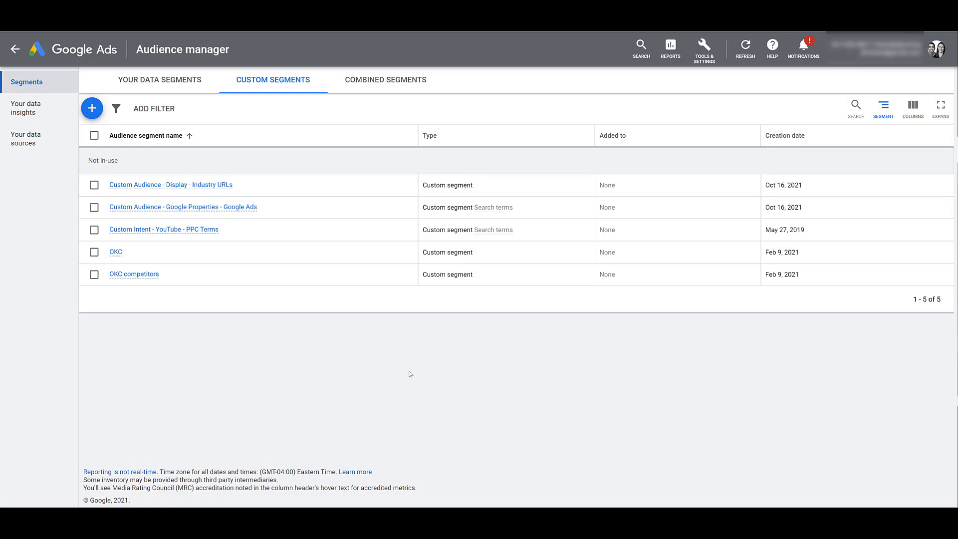
- Return to the overview, open the Display - Halloween ad group, and view its Audience page
left_click(14, 50)
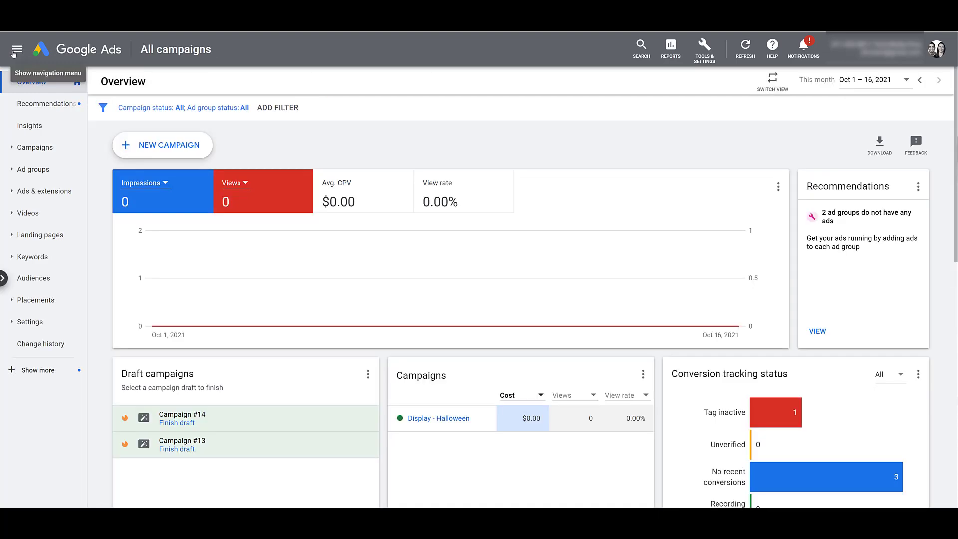
left_click(439, 418)
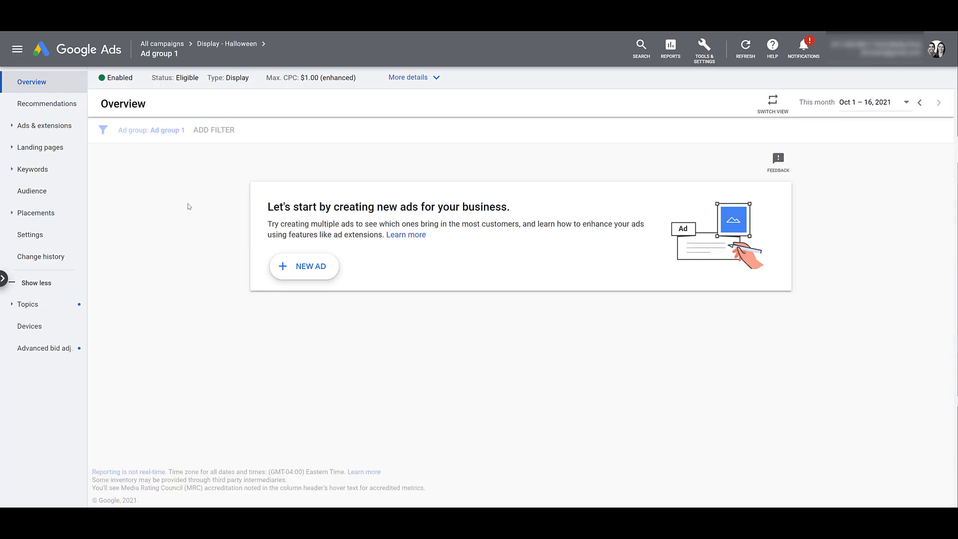
left_click(52, 191)
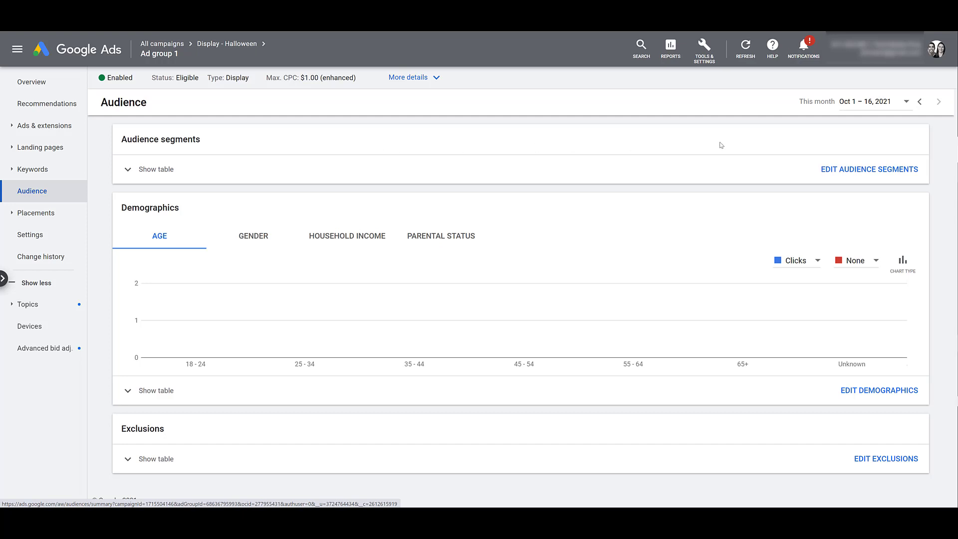
- In the segment editor, browse Your custom audience segments, tick Custom Audience - Display - Industry URLs, and save
left_click(857, 172)
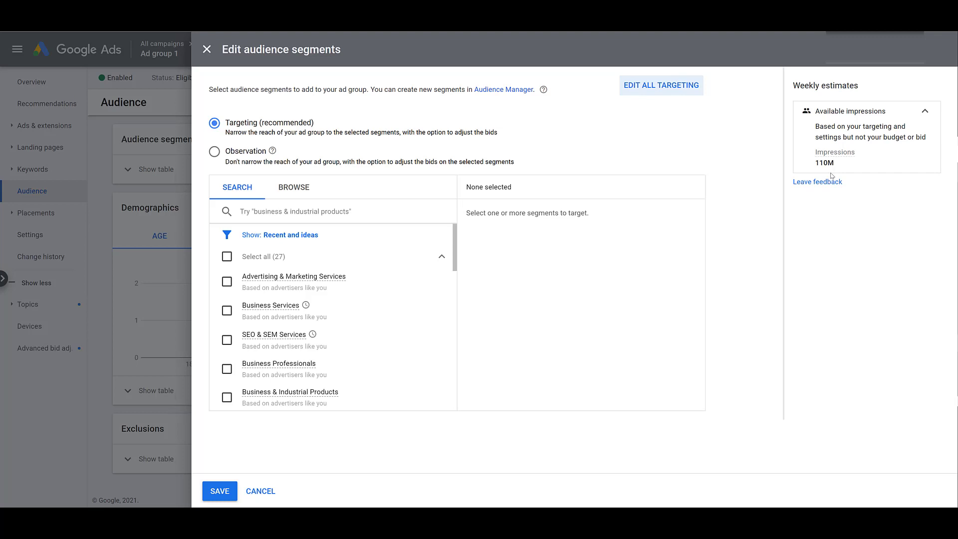
left_click(382, 214)
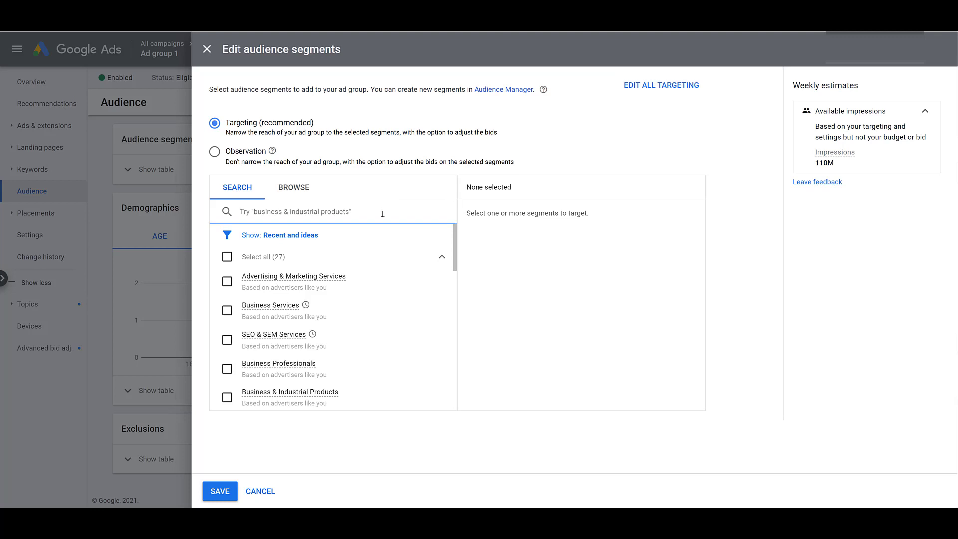
type("URLs")
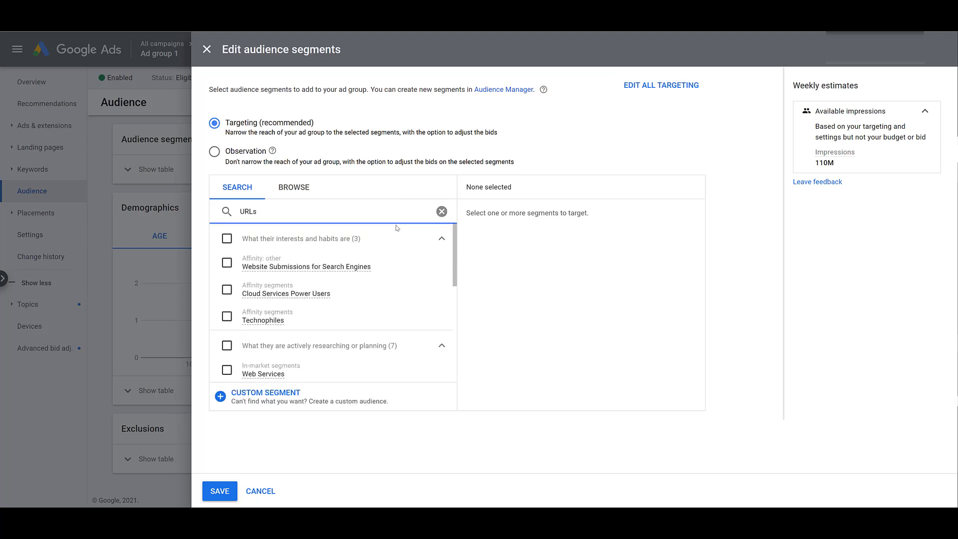
scroll(384, 240, "down", 6)
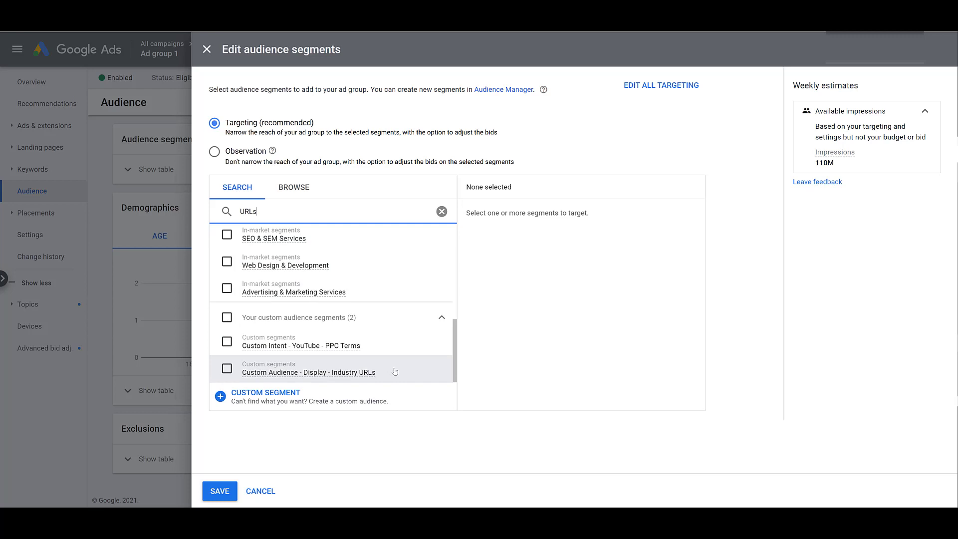
left_click(441, 211)
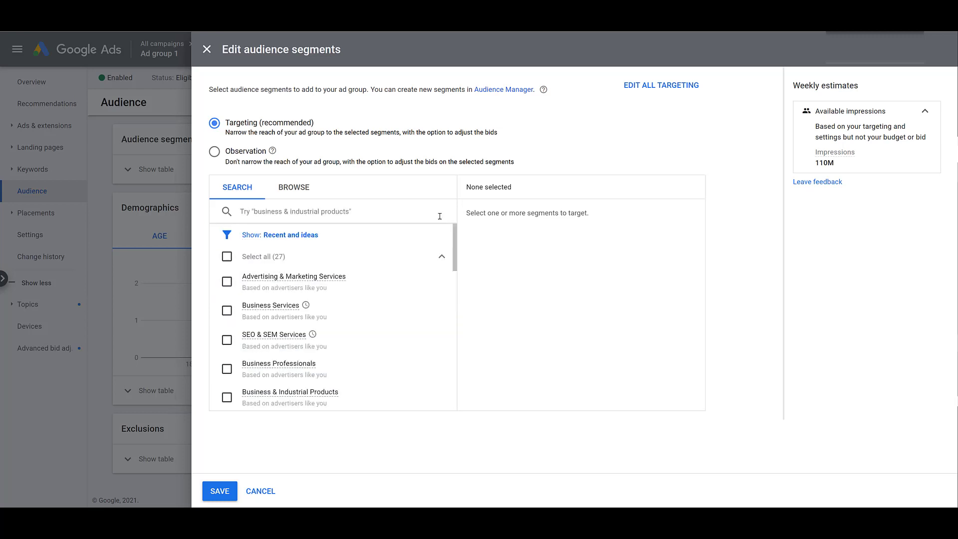
left_click(300, 188)
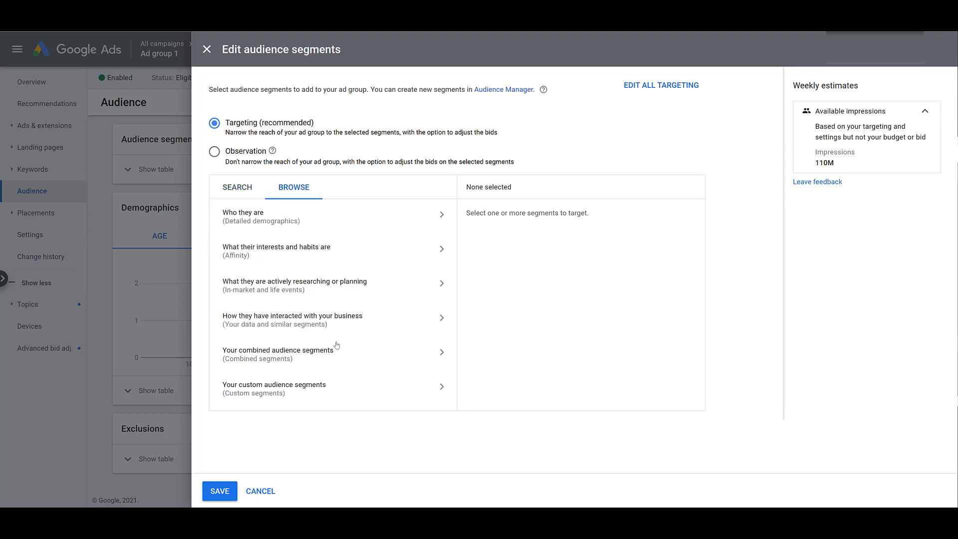
left_click(343, 394)
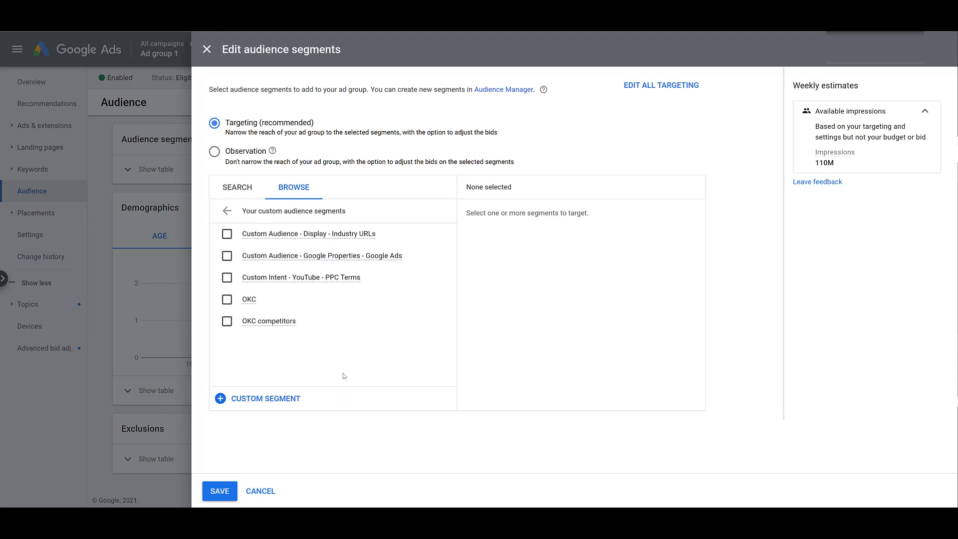
left_click(320, 237)
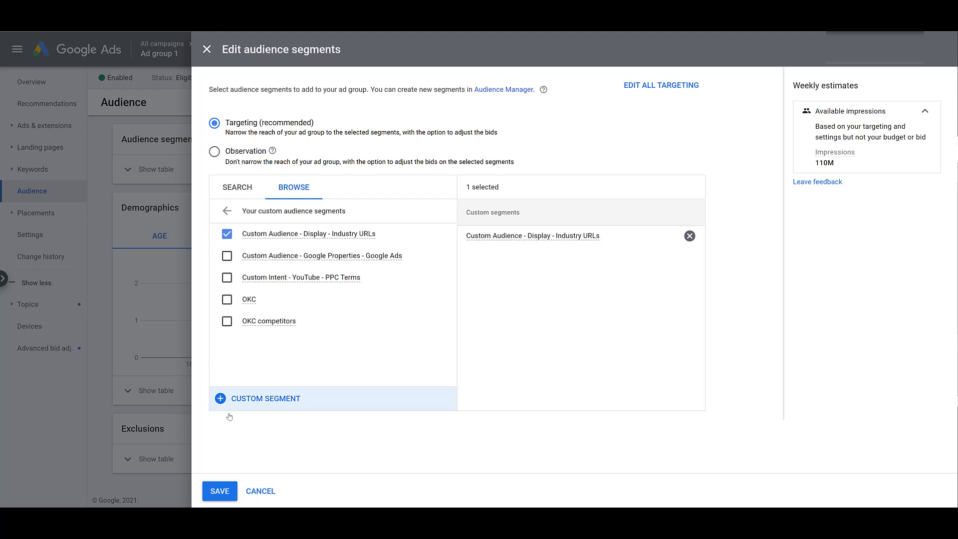
left_click(220, 491)
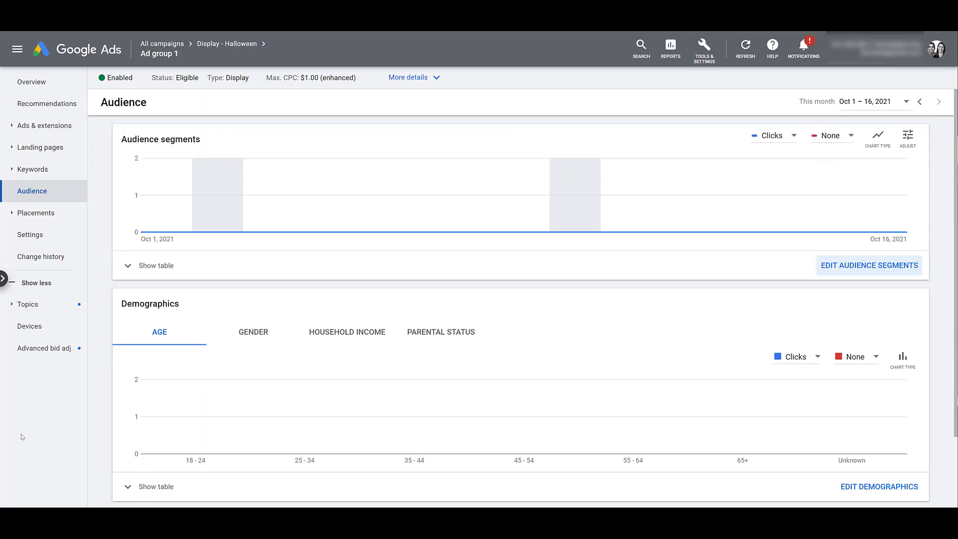
- Reveal the audience segments table showing the Industry URLs segment as Eligible
left_click(129, 267)
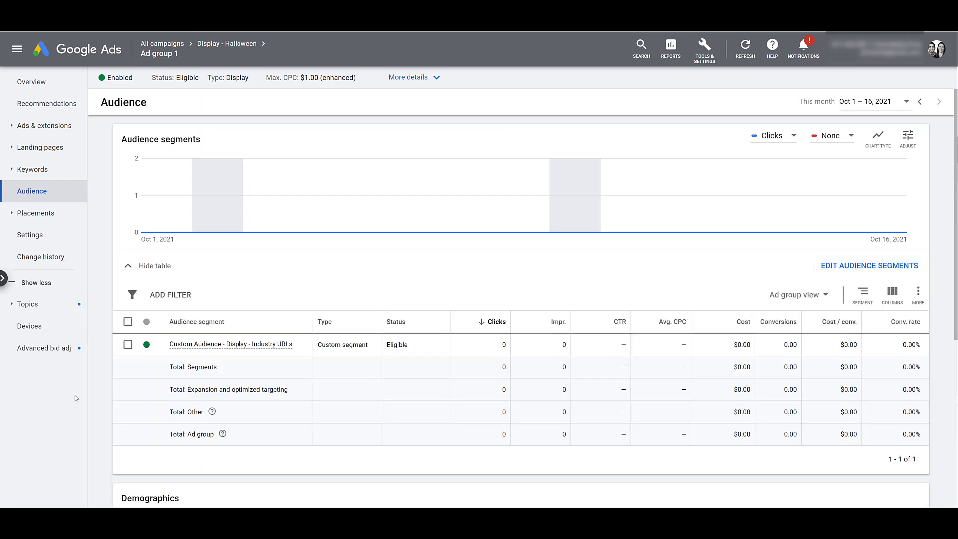